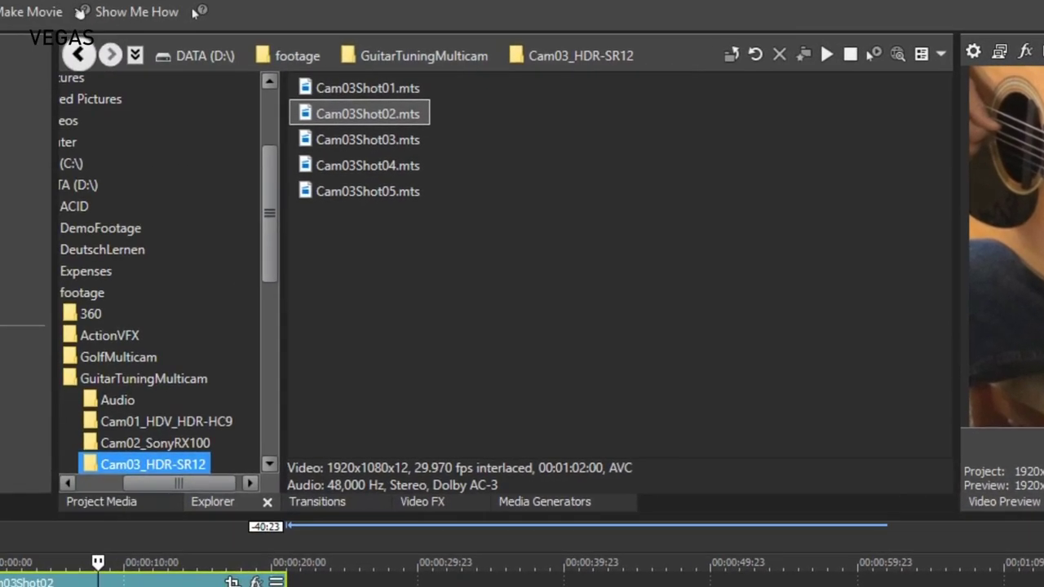
# Drag the Bézier Masking effect from Video FX onto the Cam03Shot02 clip
pyautogui.click(415, 501)
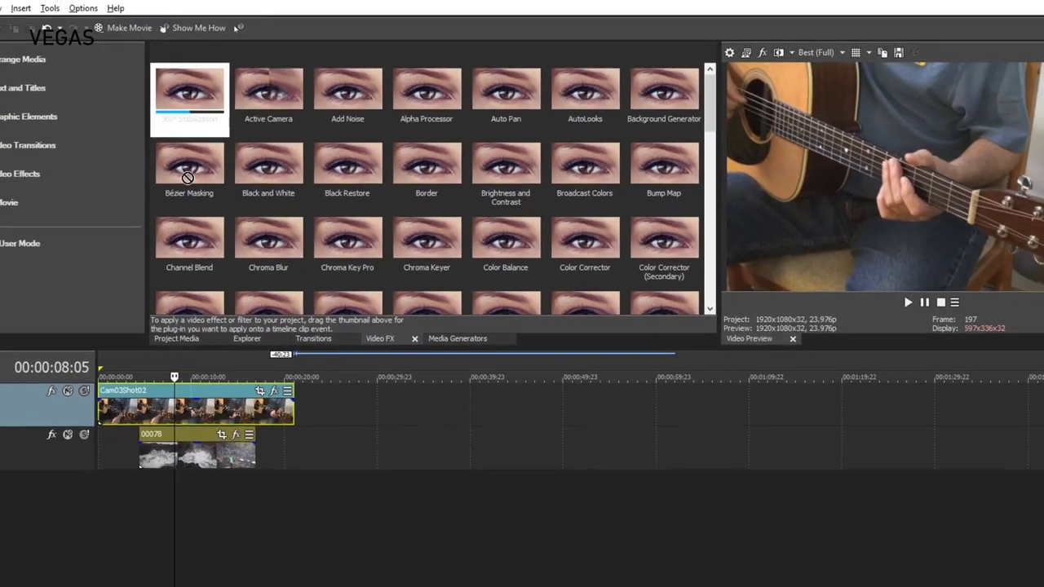
pyautogui.click(116, 232)
pyautogui.moveTo(212, 151); pyautogui.dragTo(216, 341)
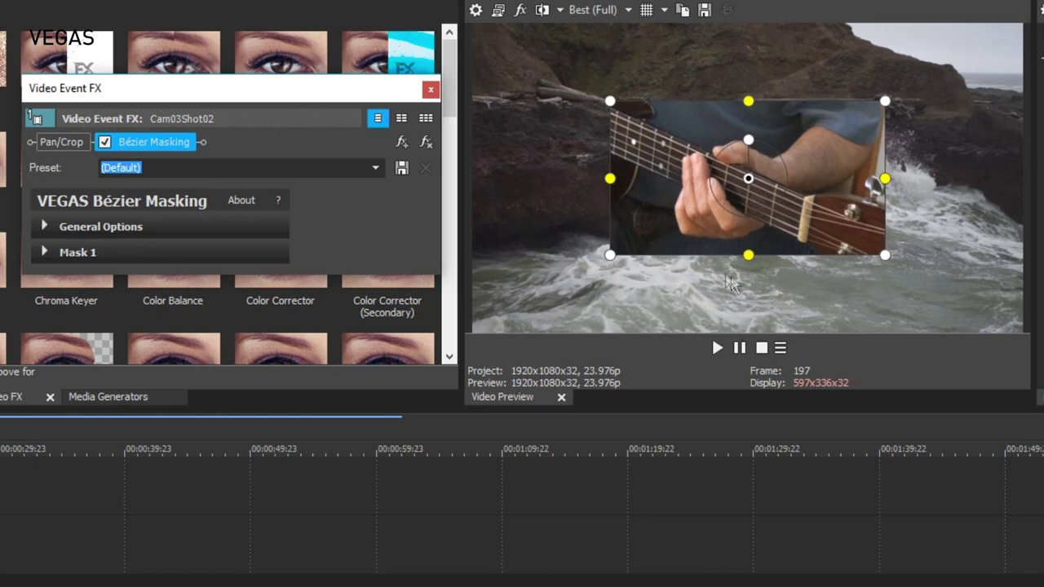
# Resize the rectangular mask, move it left and down, and rotate it clockwise over the fretting hand
pyautogui.moveTo(608, 252); pyautogui.dragTo(625, 236)
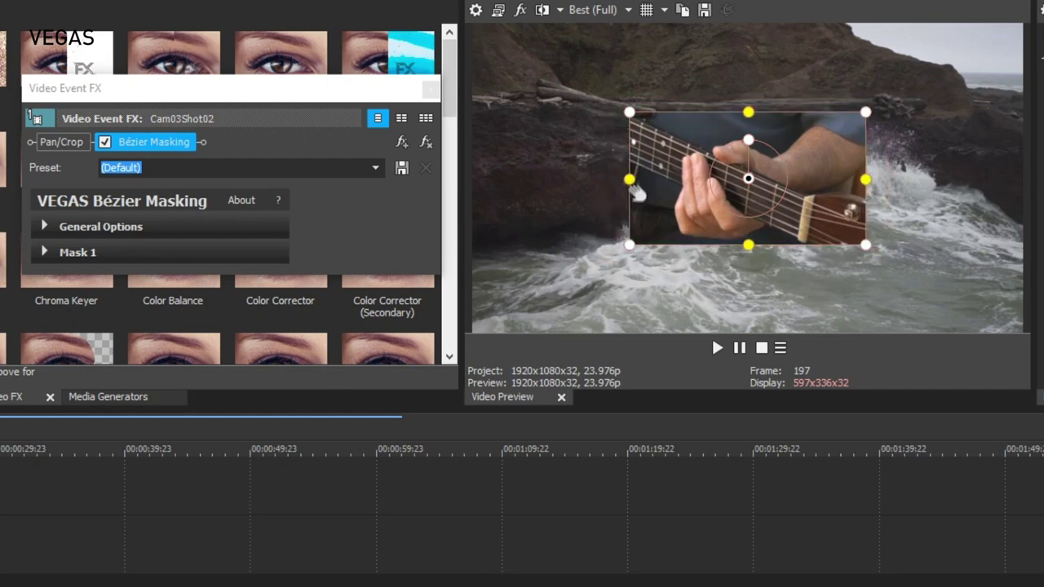
pyautogui.moveTo(627, 178); pyautogui.dragTo(670, 177)
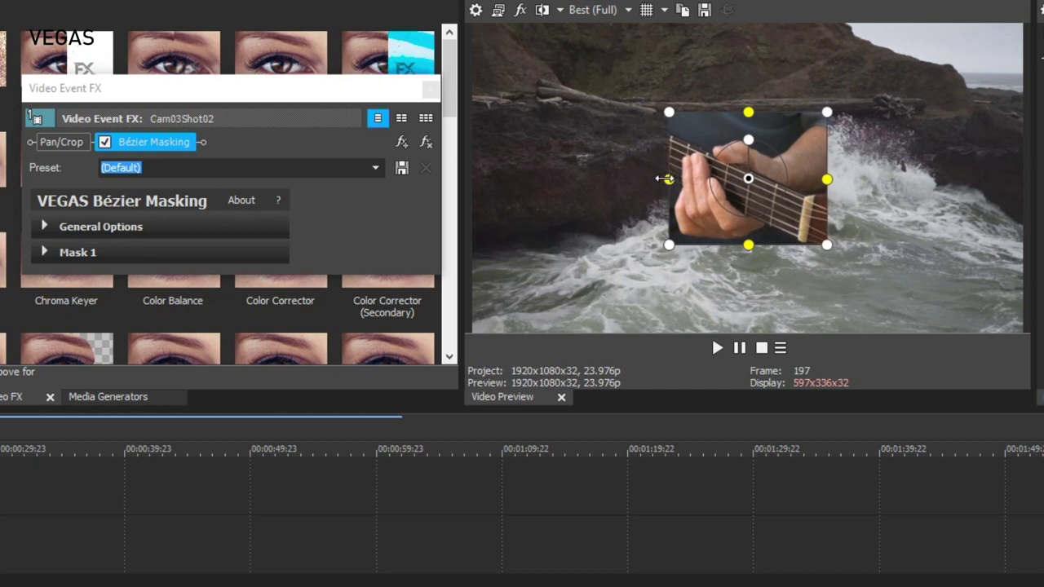
pyautogui.moveTo(749, 111)
pyautogui.mouseDown()
pyautogui.moveTo(748, 139)
pyautogui.moveTo(754, 125)
pyautogui.mouseUp()
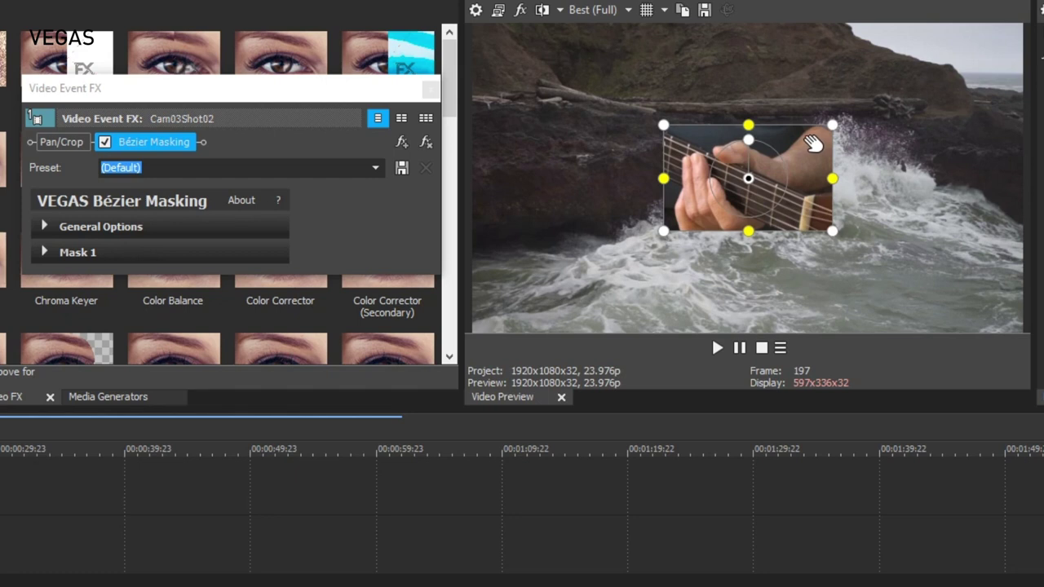
pyautogui.moveTo(813, 143); pyautogui.dragTo(794, 155)
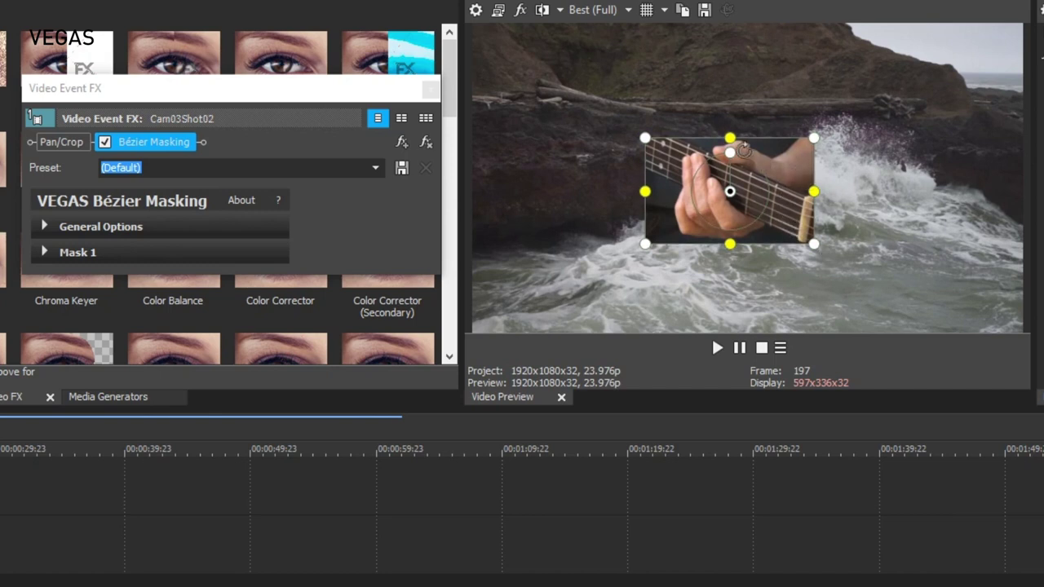
pyautogui.moveTo(743, 149)
pyautogui.mouseDown()
pyautogui.moveTo(670, 161)
pyautogui.moveTo(665, 154)
pyautogui.moveTo(677, 122)
pyautogui.moveTo(758, 140)
pyautogui.moveTo(758, 130)
pyautogui.moveTo(759, 140)
pyautogui.mouseUp()
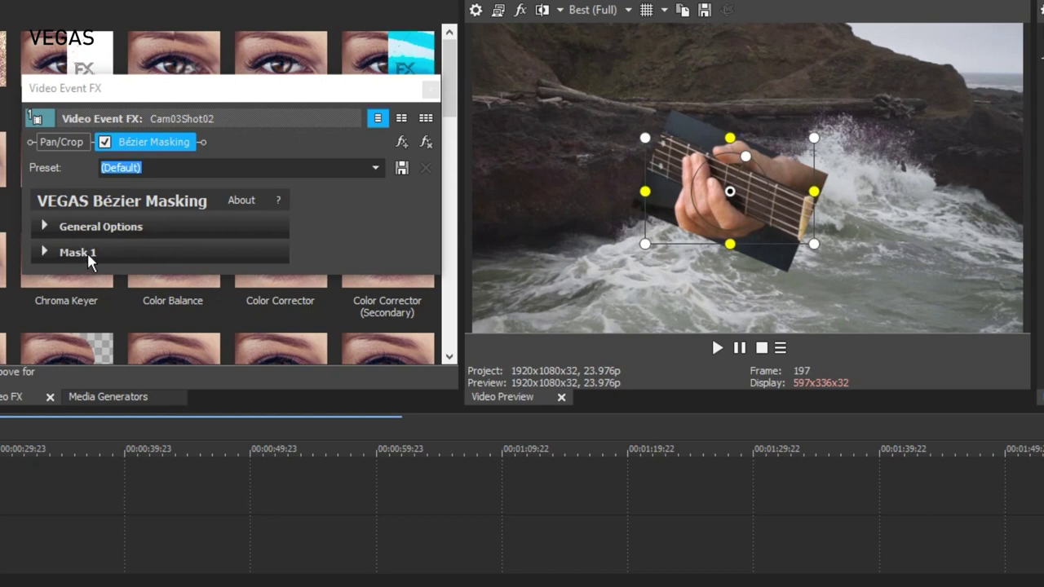
# Expand the Mask 1 settings and toggle Enable 1 off and back on
pyautogui.click(45, 253)
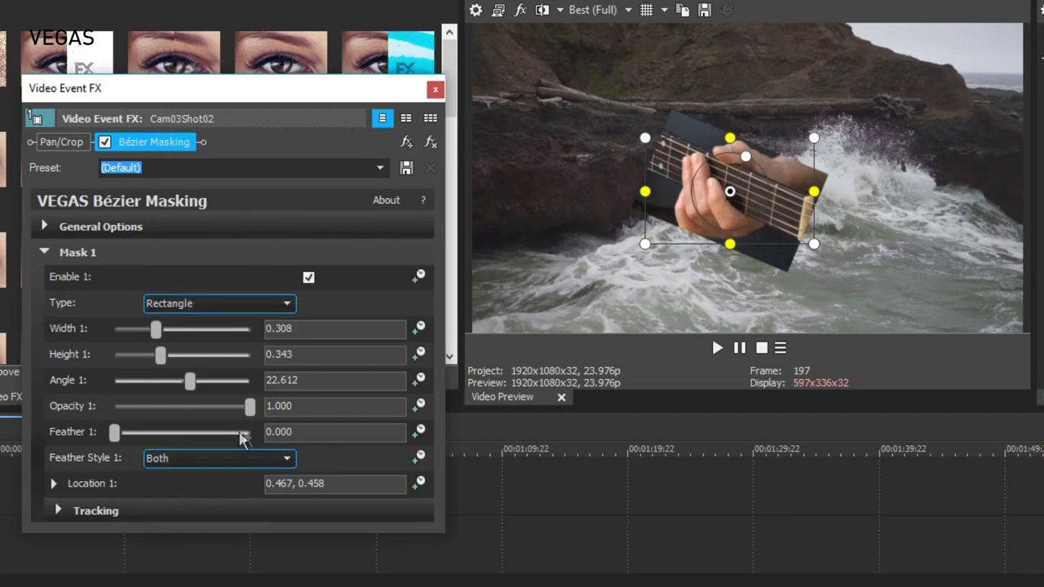
pyautogui.click(308, 278)
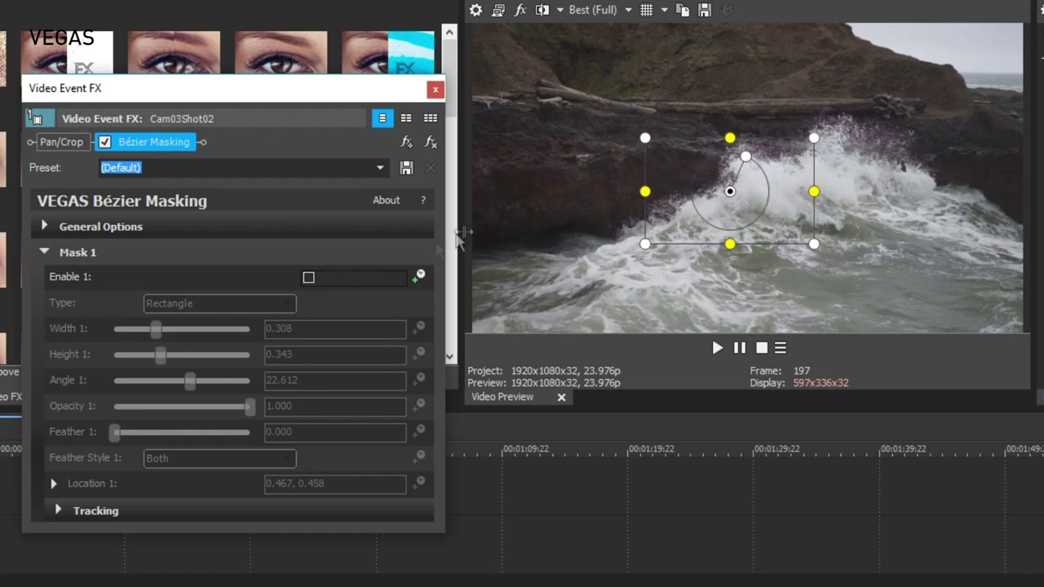
pyautogui.click(307, 276)
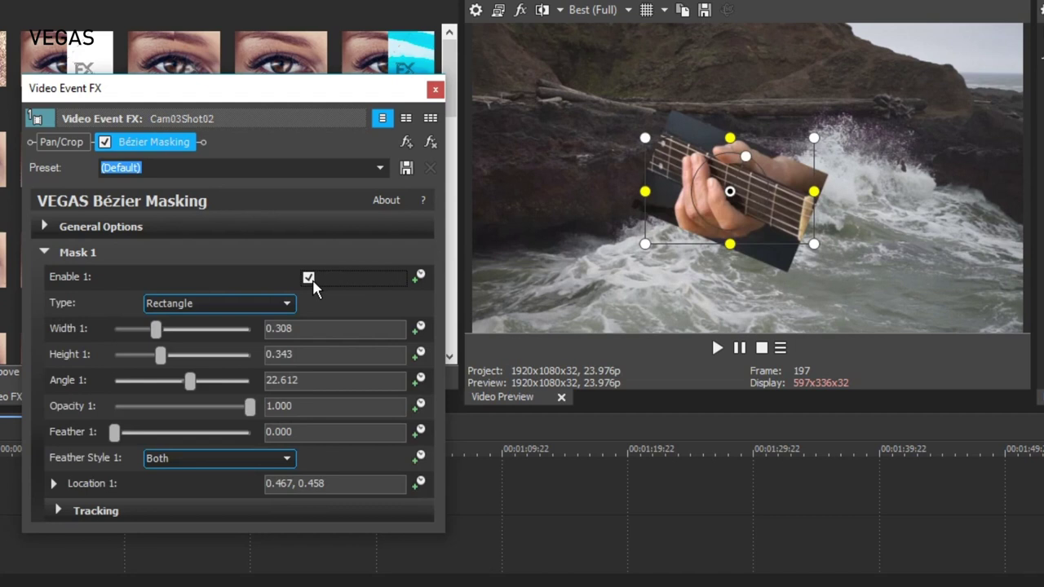
# Try Oval and Diamond mask types, return to Rectangle, and narrow Width to 0.299
pyautogui.click(288, 305)
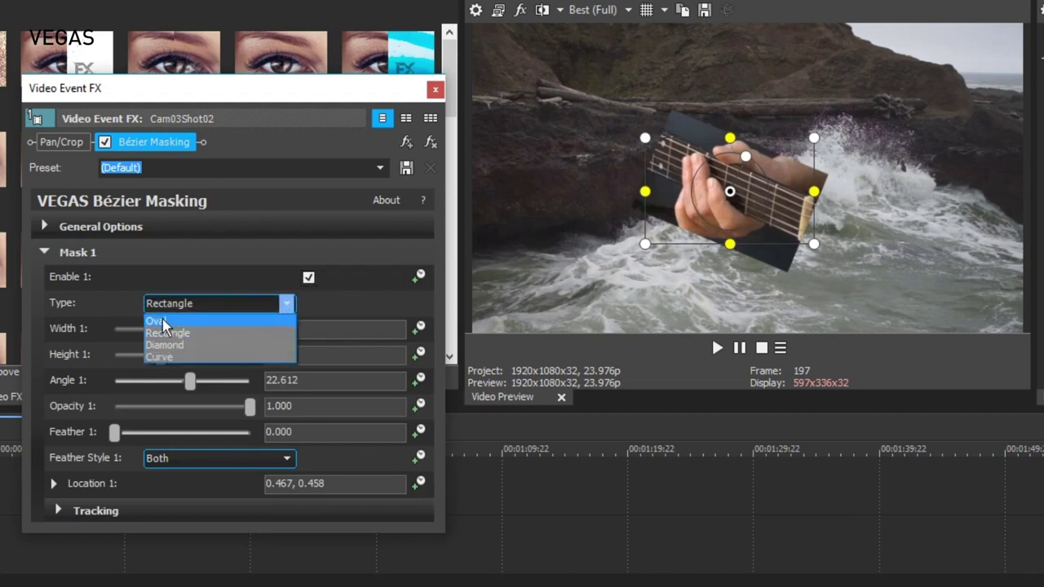
pyautogui.click(163, 323)
pyautogui.click(288, 305)
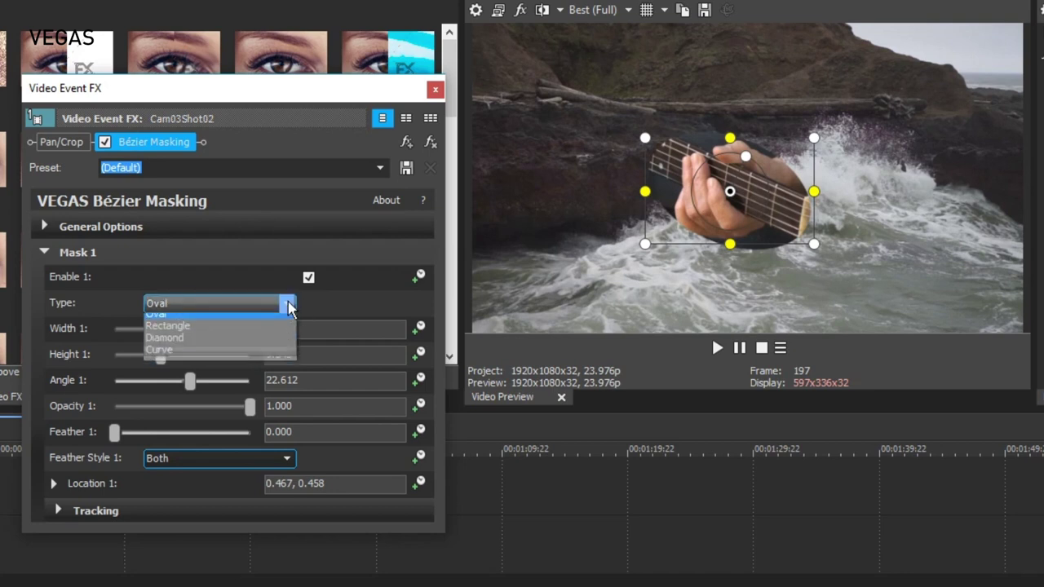
pyautogui.click(167, 336)
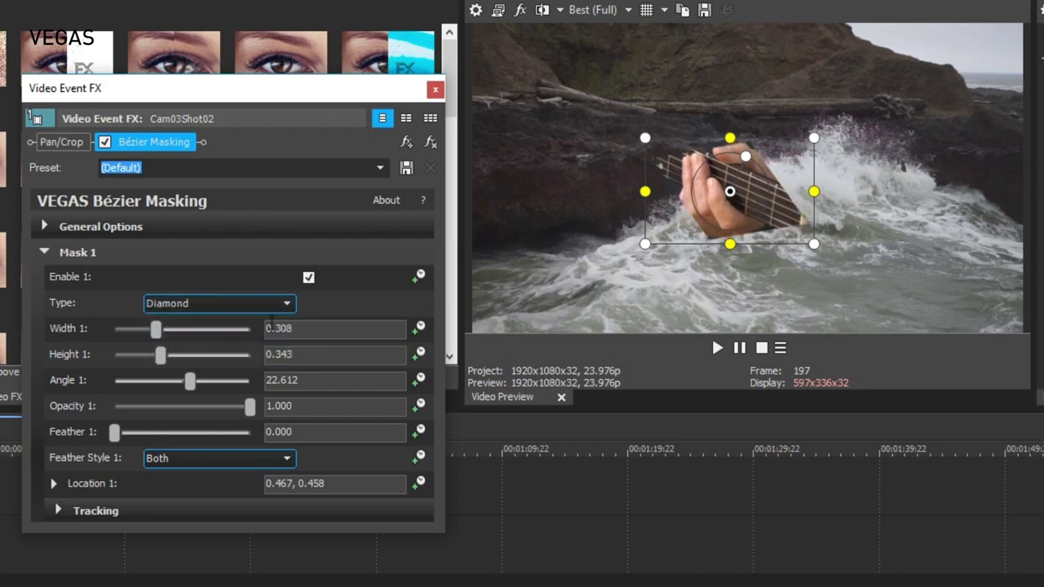
pyautogui.click(287, 303)
pyautogui.click(172, 331)
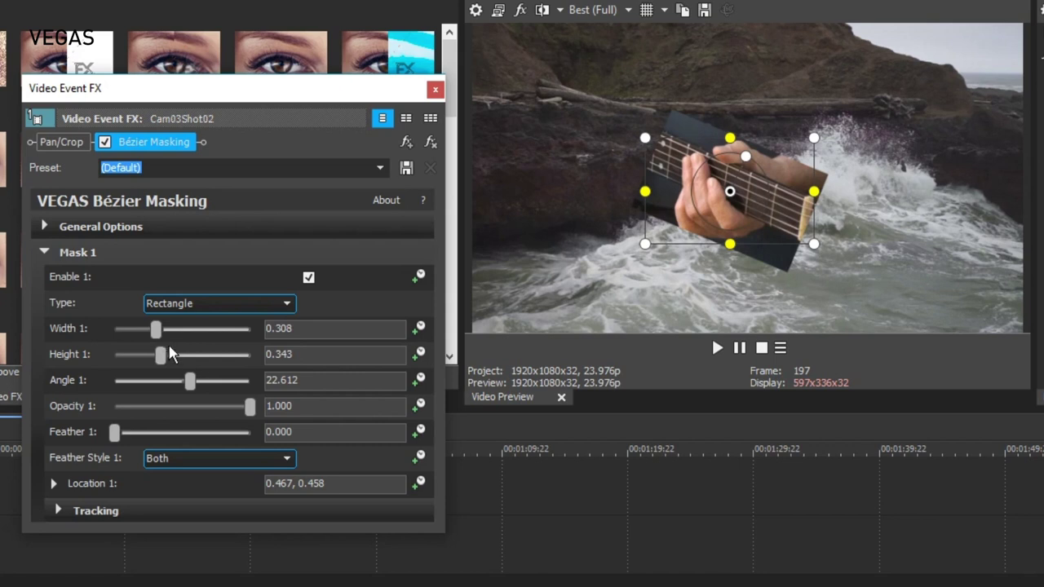
pyautogui.moveTo(157, 336); pyautogui.dragTo(154, 336)
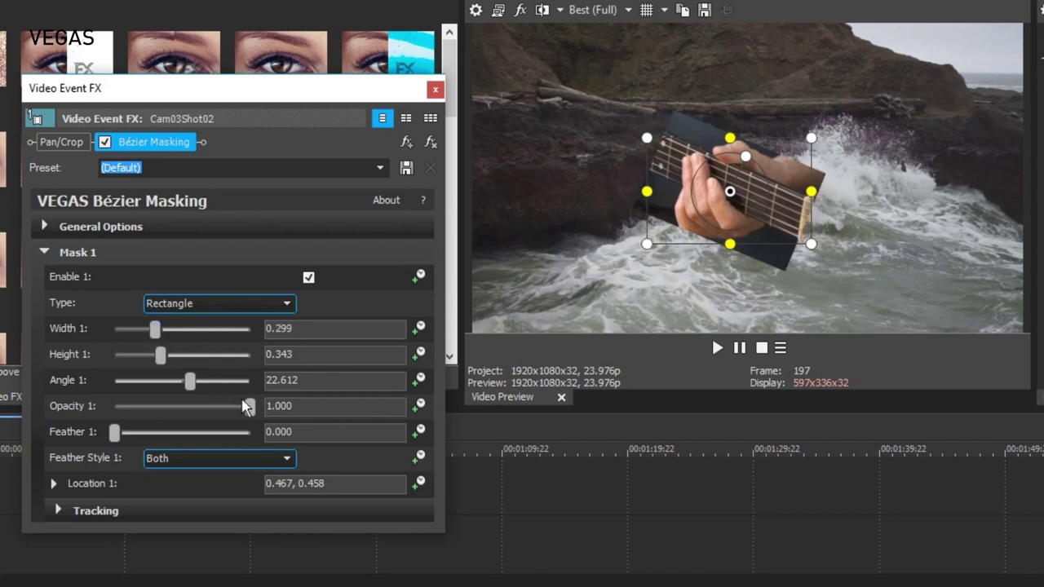
# Test opacity and feathering, set Feather Style to Out, and reset Feather to 0
pyautogui.moveTo(249, 408)
pyautogui.mouseDown()
pyautogui.moveTo(151, 407)
pyautogui.moveTo(255, 411)
pyautogui.mouseUp()
pyautogui.moveTo(112, 439); pyautogui.dragTo(172, 438)
pyautogui.click(198, 462)
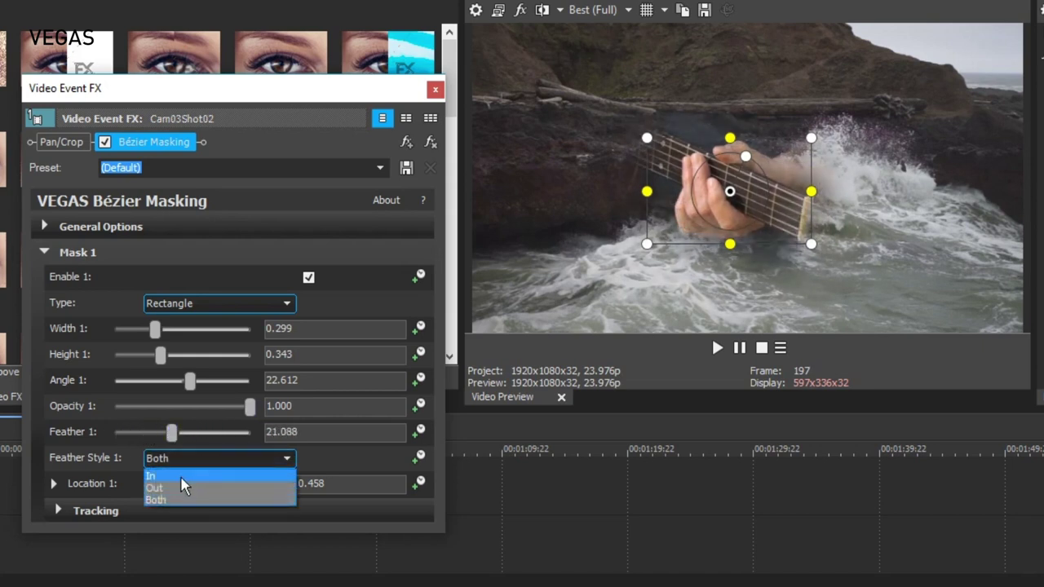
pyautogui.click(180, 476)
pyautogui.click(198, 461)
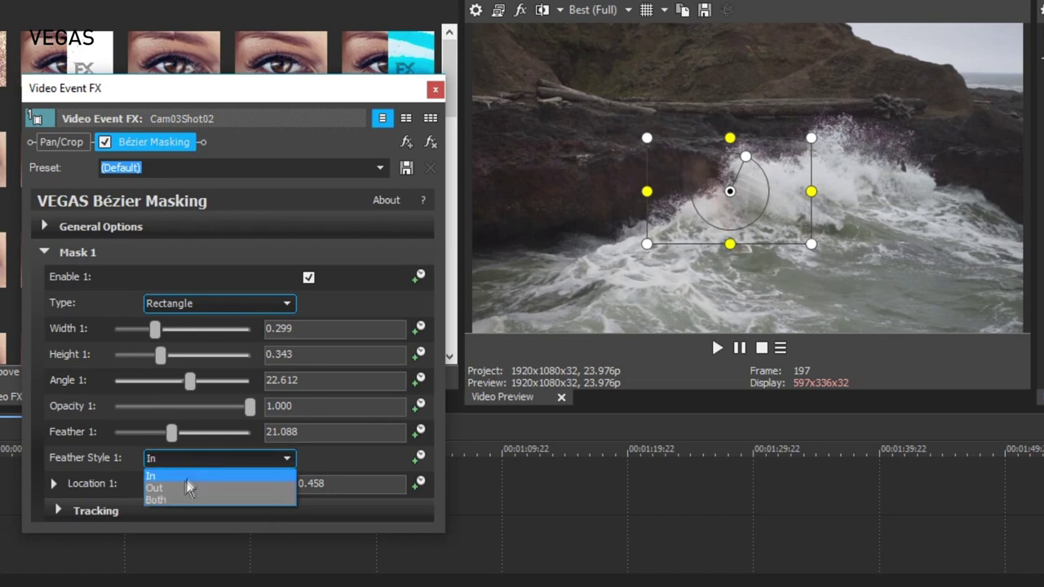
pyautogui.click(185, 482)
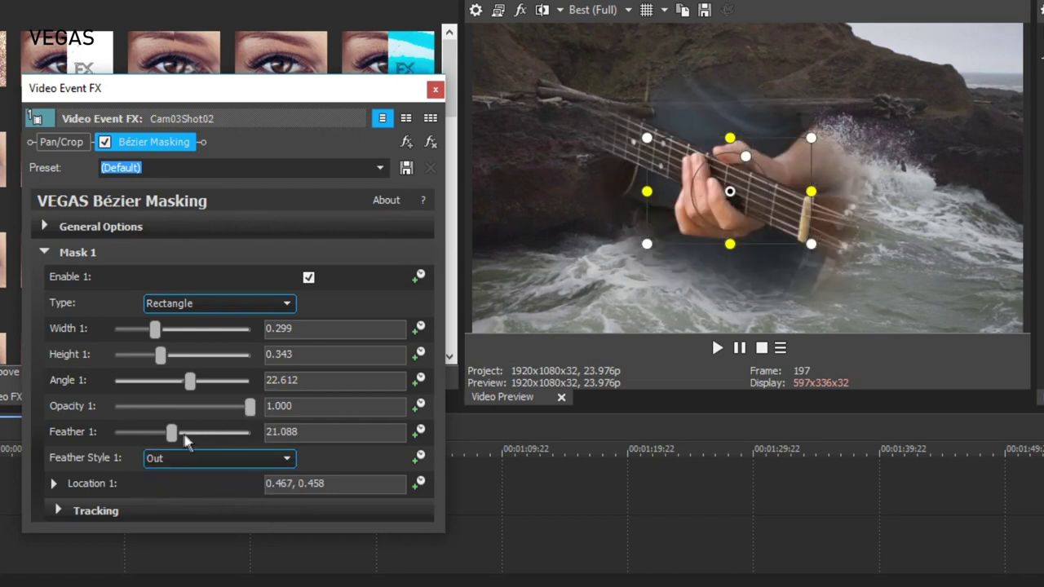
pyautogui.moveTo(170, 435); pyautogui.dragTo(106, 433)
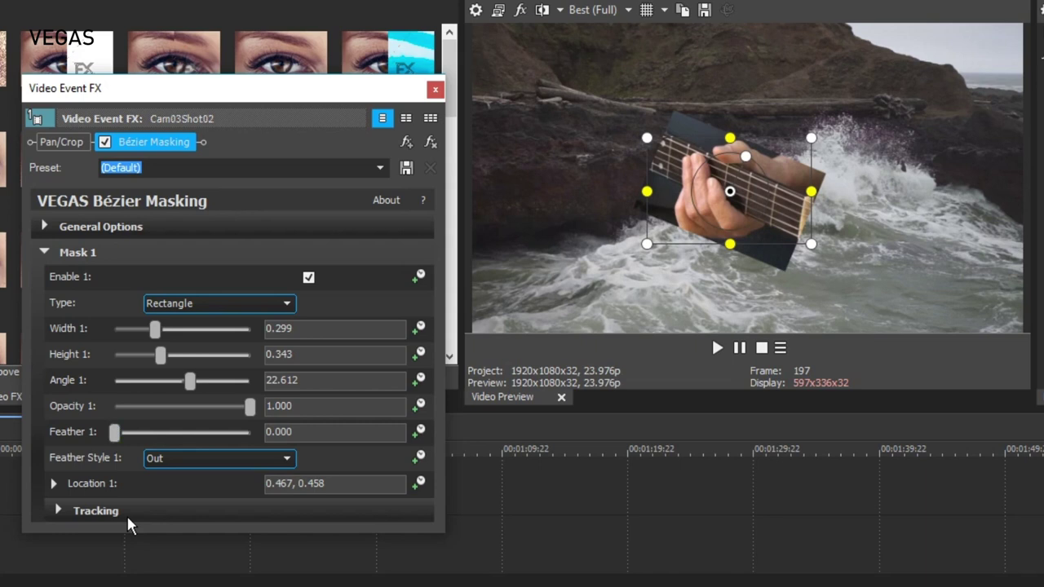
# Change Mask 1's Type to Curve, enabling Edit Mode with the Add tool
pyautogui.click(286, 306)
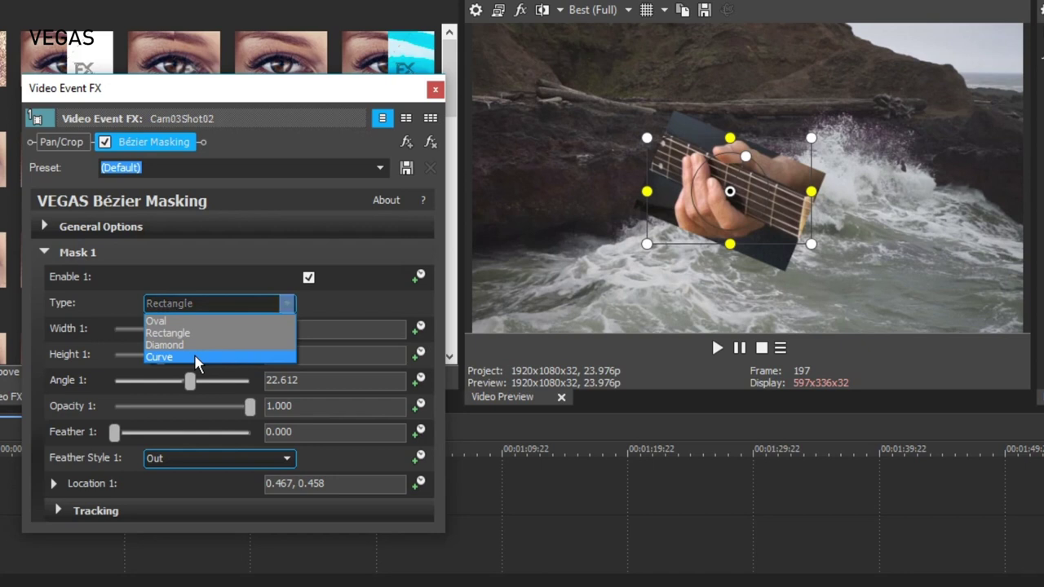
pyautogui.click(194, 354)
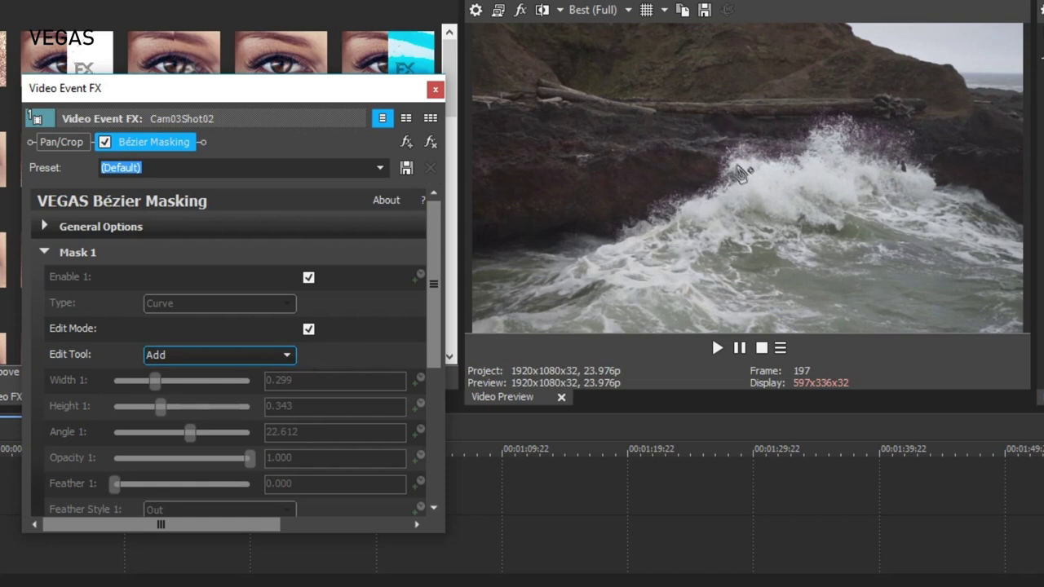
# Draw a closed curve of points around the fretting hand, then turn Edit Mode off
pyautogui.click(678, 123)
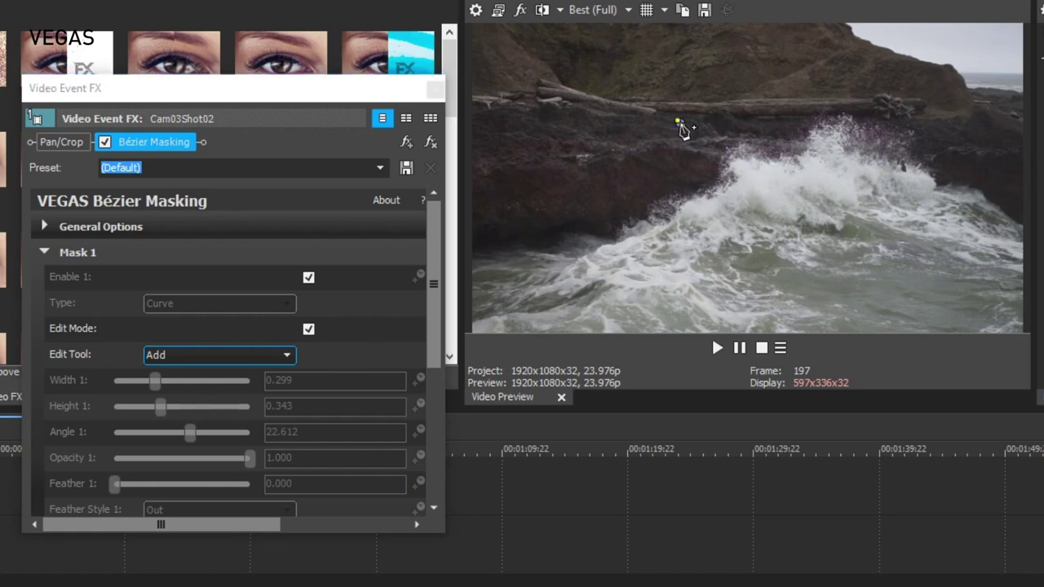
pyautogui.click(680, 124)
pyautogui.click(674, 283)
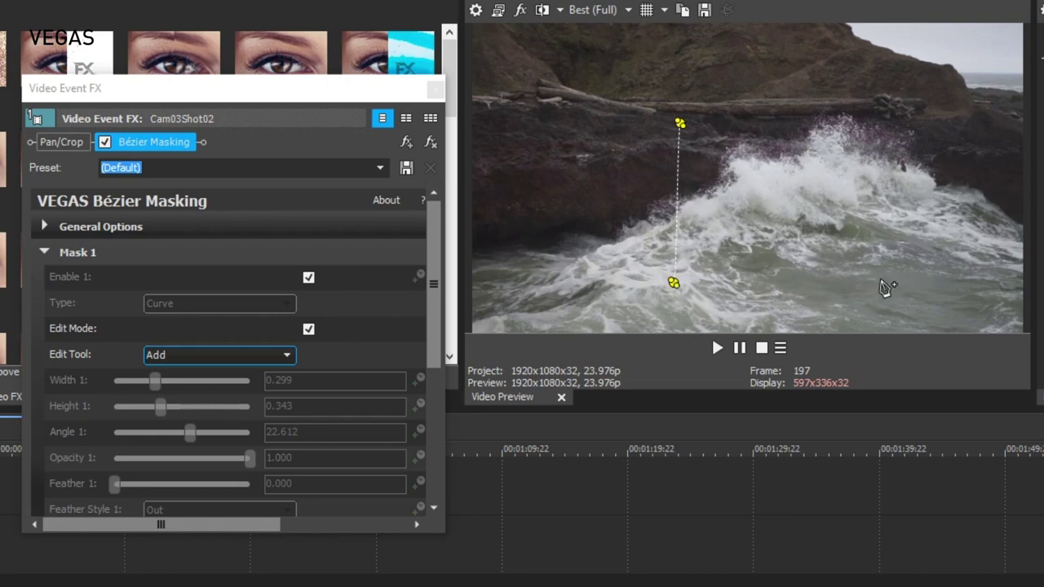
pyautogui.moveTo(880, 282); pyautogui.dragTo(936, 239)
pyautogui.moveTo(870, 138); pyautogui.dragTo(817, 127)
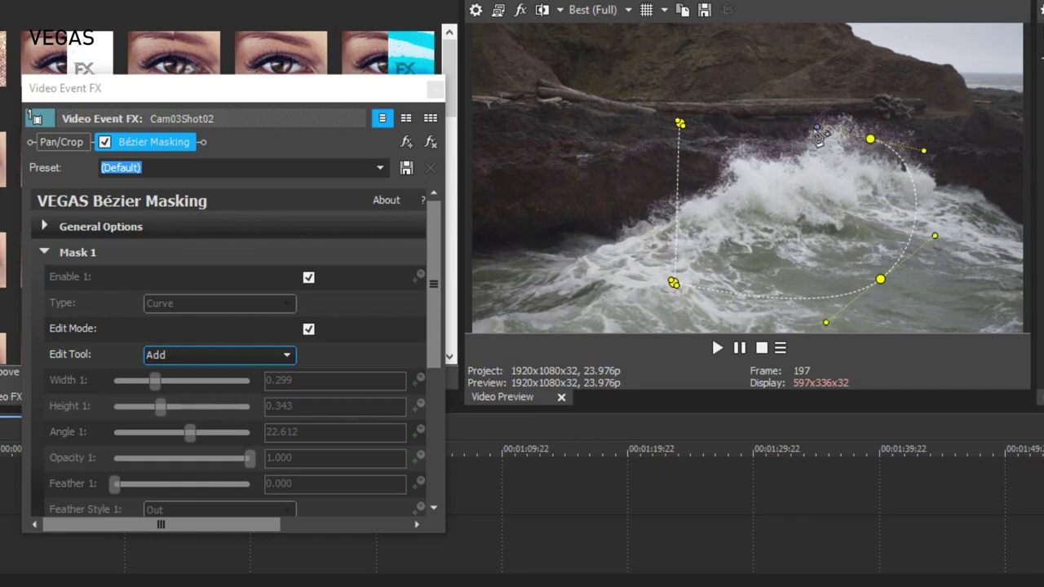
pyautogui.moveTo(747, 115); pyautogui.dragTo(731, 145)
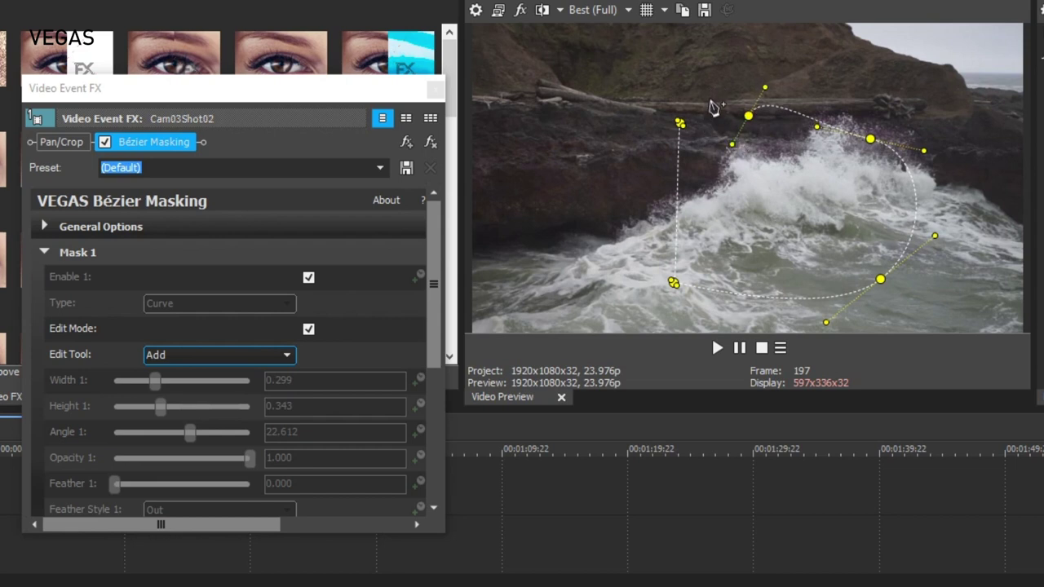
pyautogui.click(678, 122)
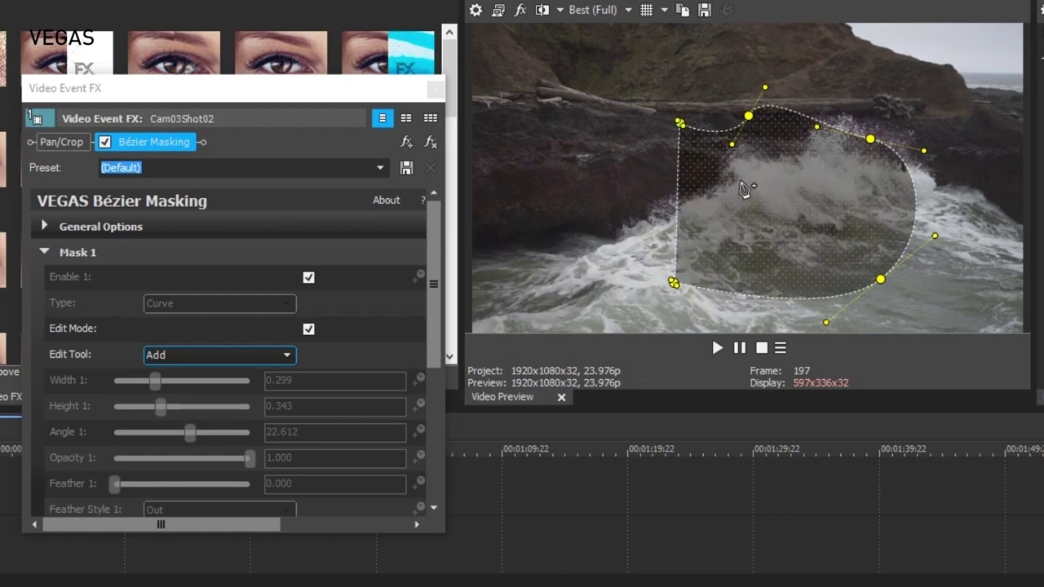
pyautogui.click(308, 328)
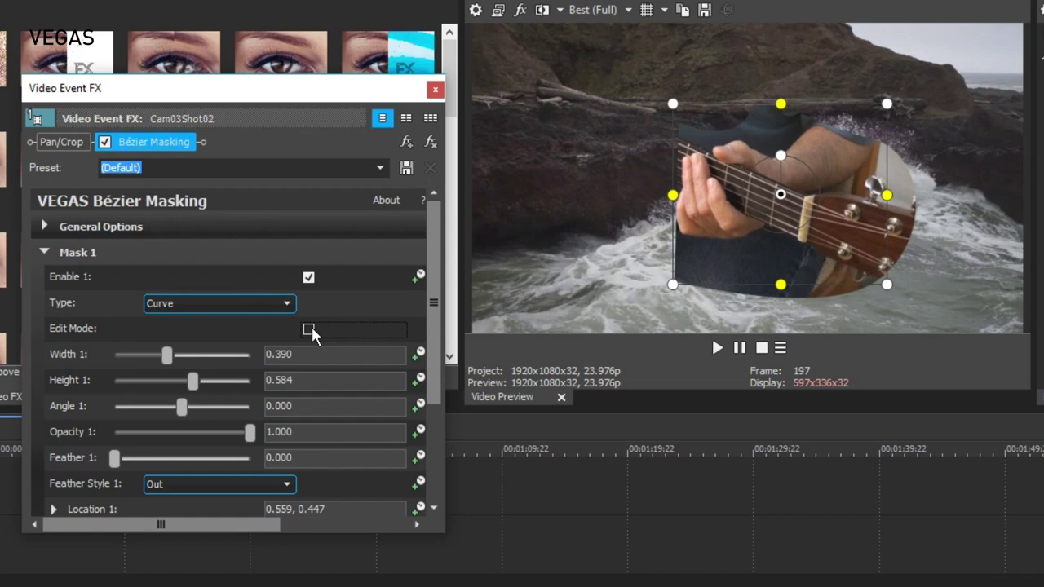
# Expand General Options and set the mask Blend to 0.347
pyautogui.click(44, 226)
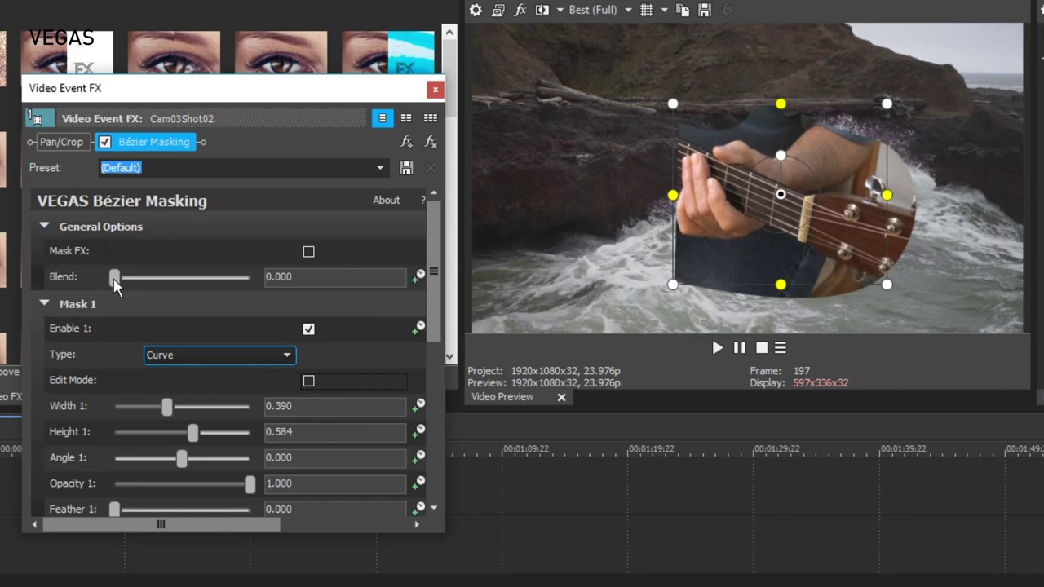
pyautogui.moveTo(114, 278); pyautogui.dragTo(166, 281)
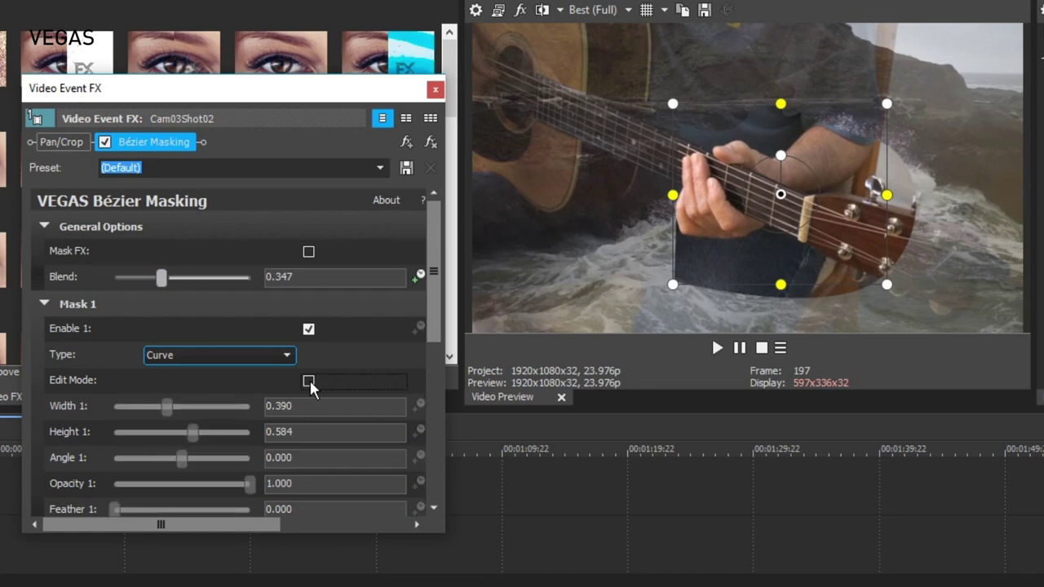
# Turn on Edit Mode with the Normal edit tool
pyautogui.click(308, 381)
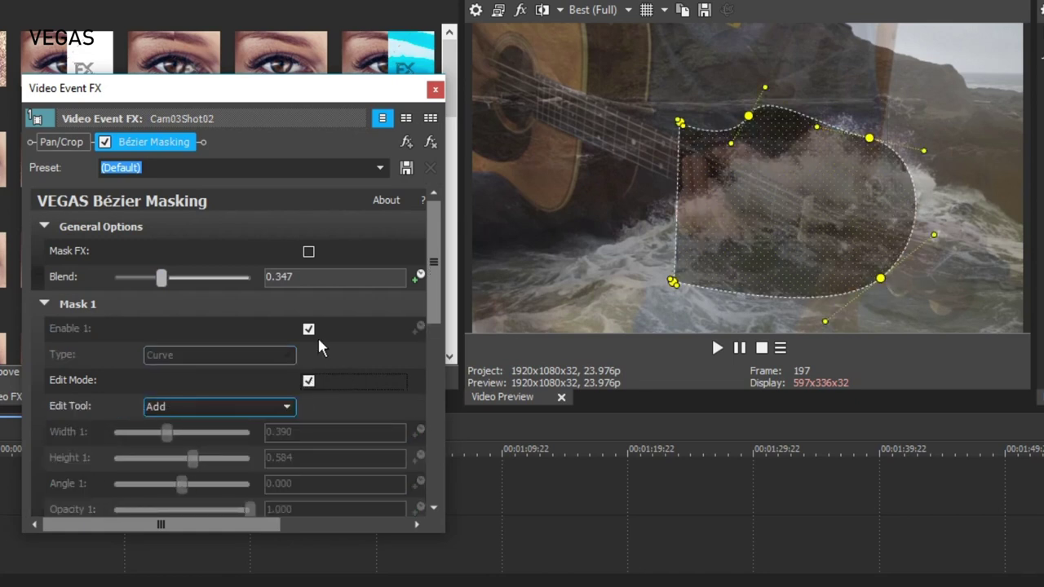
pyautogui.click(285, 406)
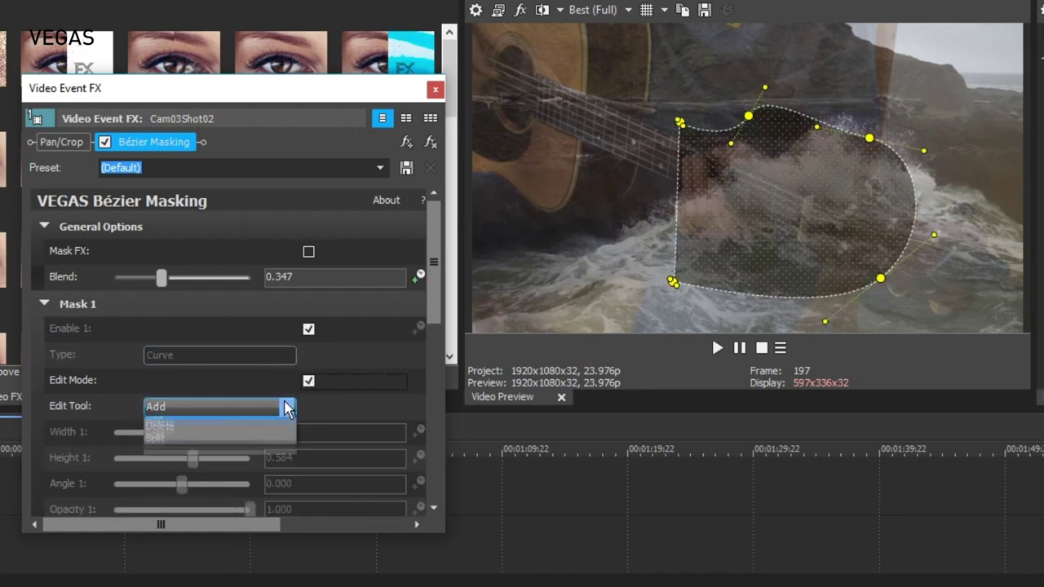
pyautogui.click(188, 426)
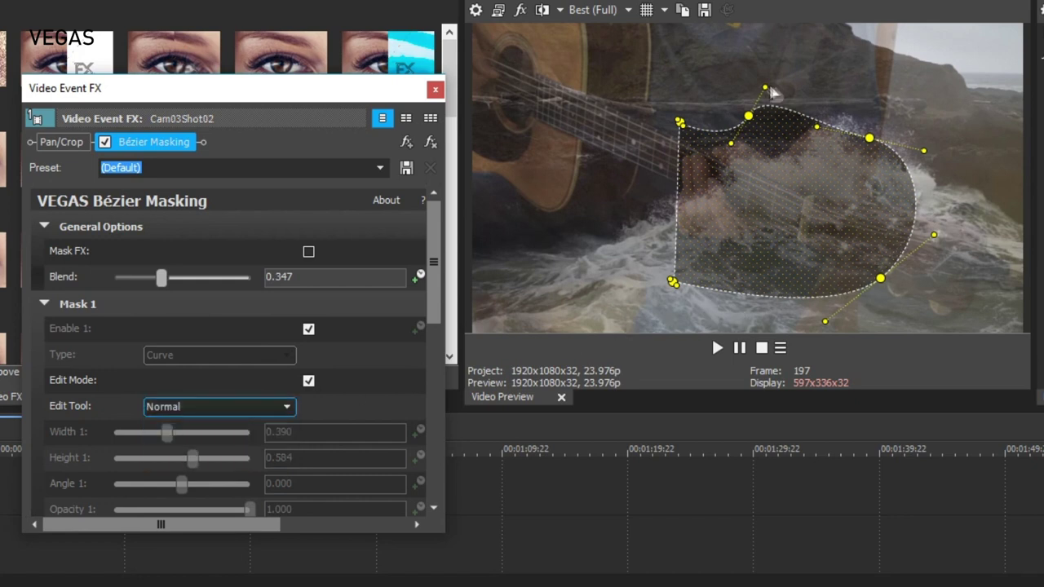
# Drag the mask's points and curve handles to round it around the guitar
pyautogui.moveTo(678, 123); pyautogui.dragTo(667, 137)
pyautogui.moveTo(677, 287); pyautogui.dragTo(677, 249)
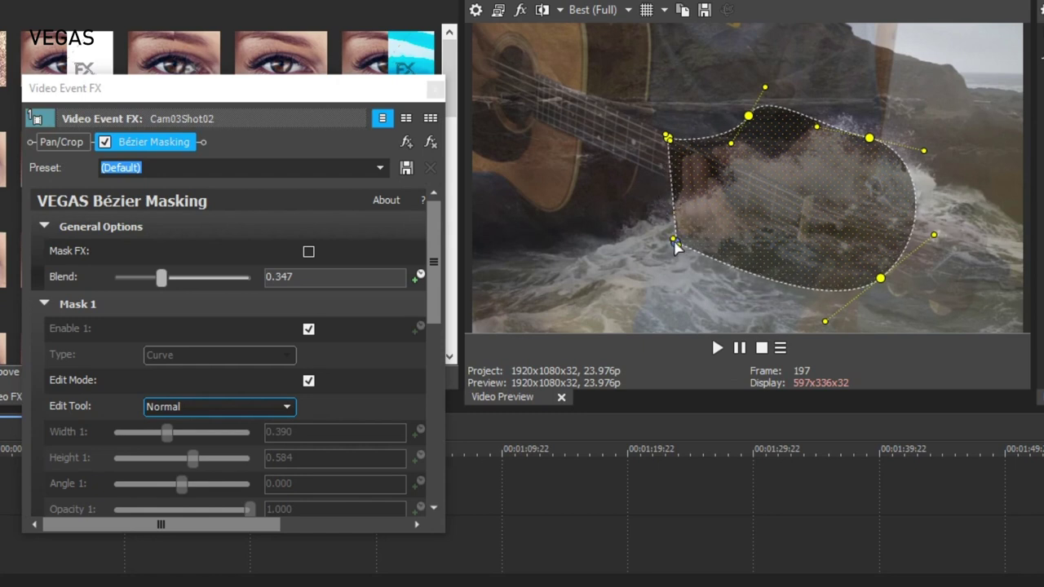
pyautogui.moveTo(880, 280); pyautogui.dragTo(913, 263)
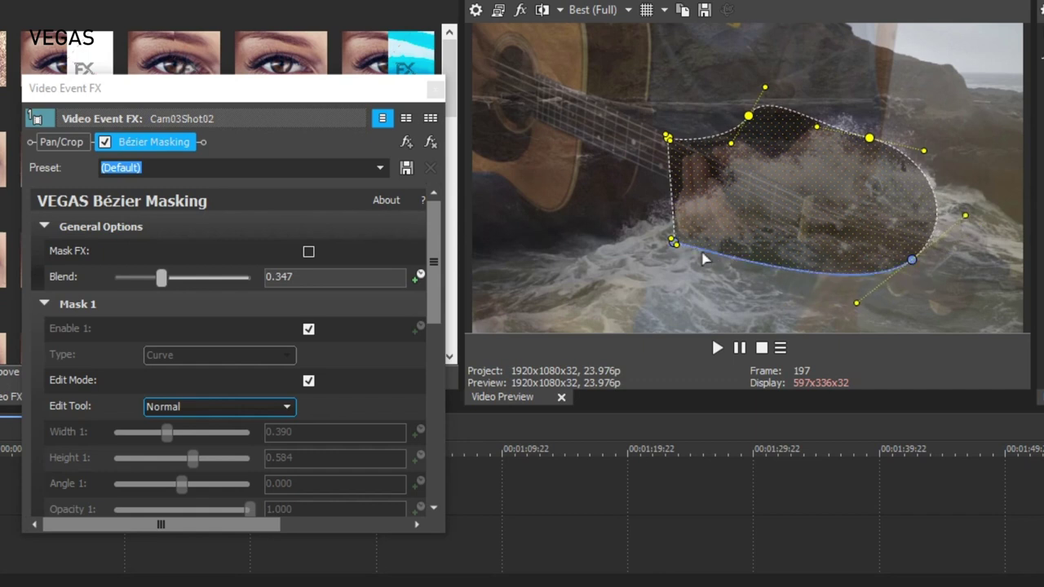
pyautogui.moveTo(674, 246); pyautogui.dragTo(696, 251)
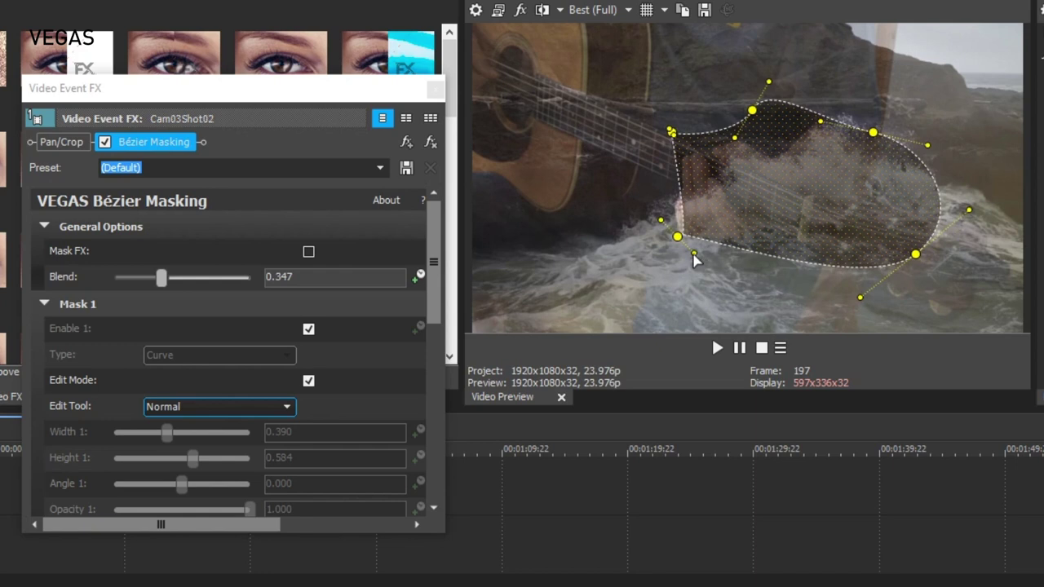
pyautogui.moveTo(661, 221); pyautogui.dragTo(613, 205)
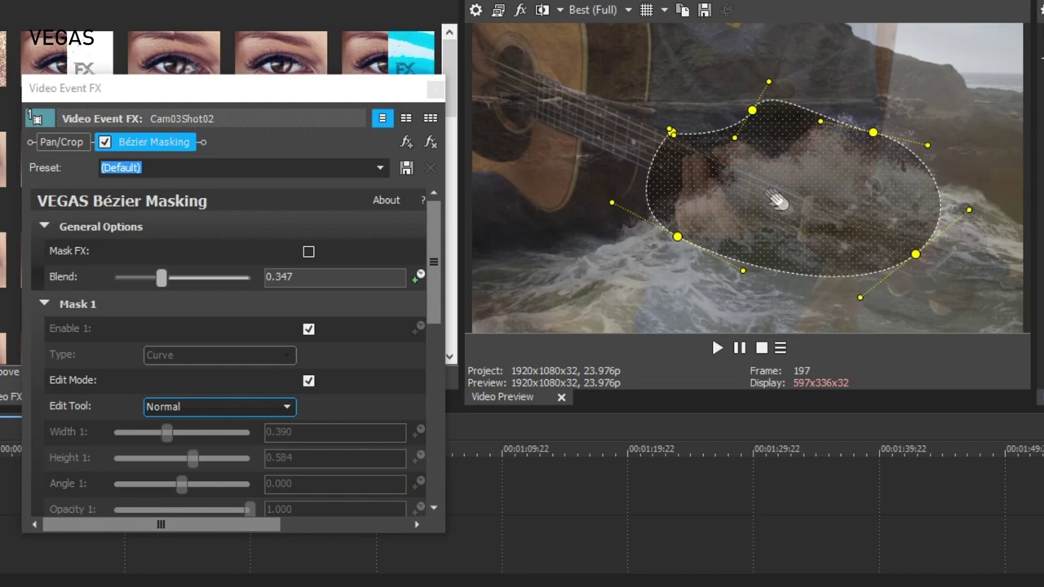
pyautogui.moveTo(768, 82); pyautogui.dragTo(755, 110)
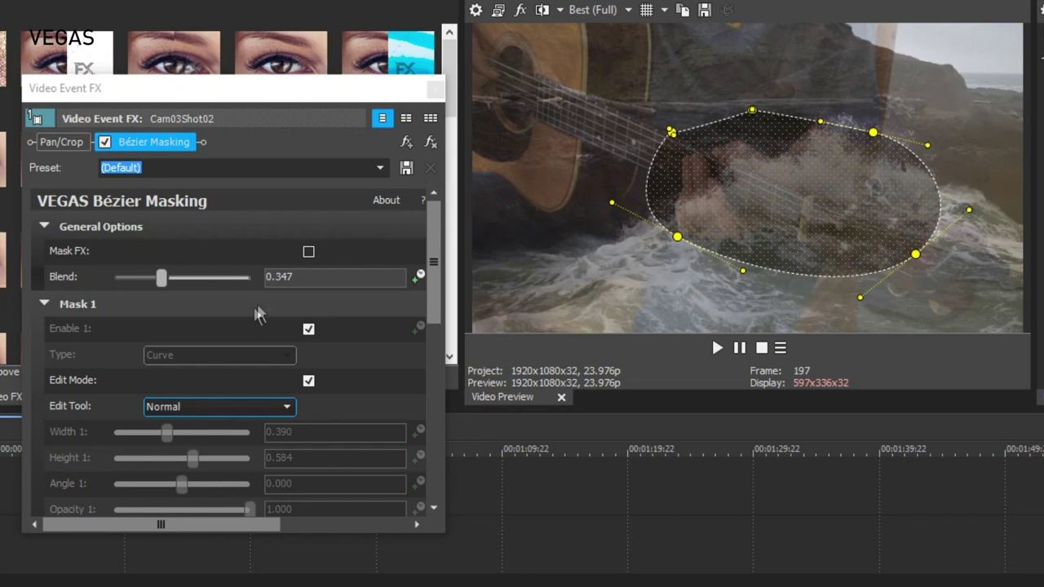
# With the Split edit tool, reshape the mask's lower-right curve
pyautogui.click(286, 407)
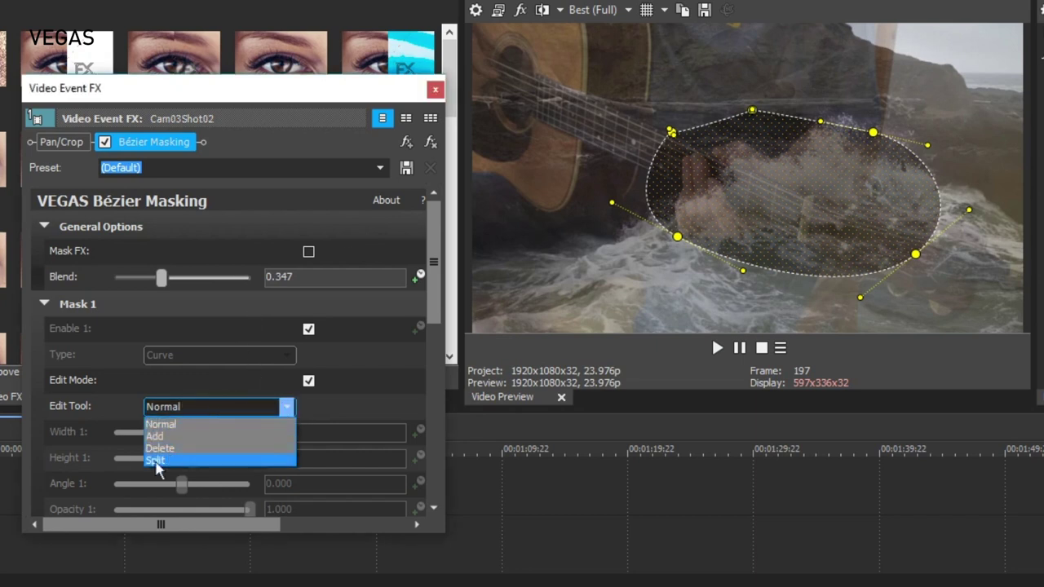
pyautogui.click(155, 460)
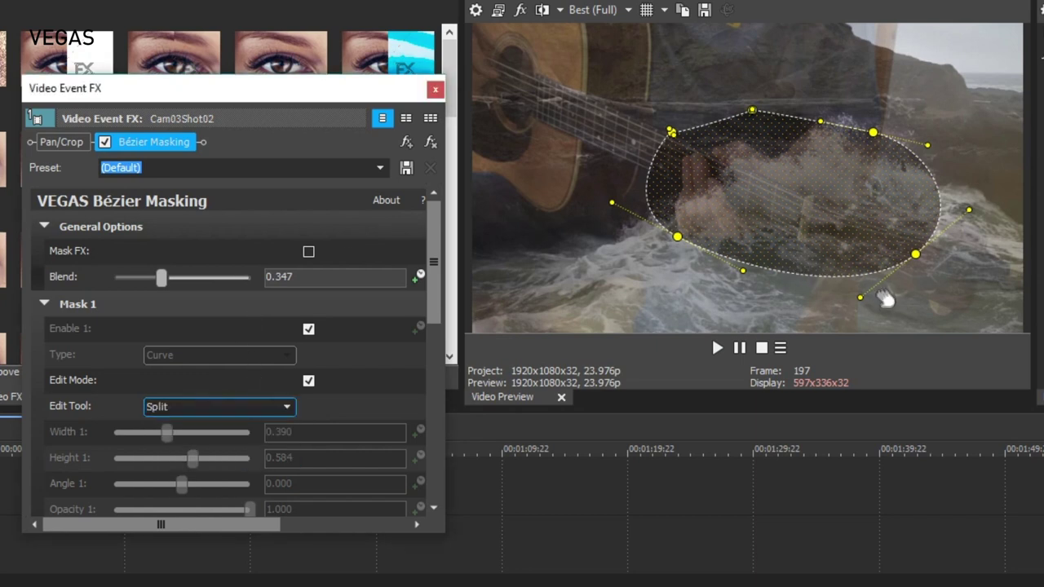
pyautogui.moveTo(862, 302)
pyautogui.mouseDown()
pyautogui.moveTo(930, 323)
pyautogui.moveTo(858, 294)
pyautogui.moveTo(848, 258)
pyautogui.moveTo(863, 296)
pyautogui.mouseUp()
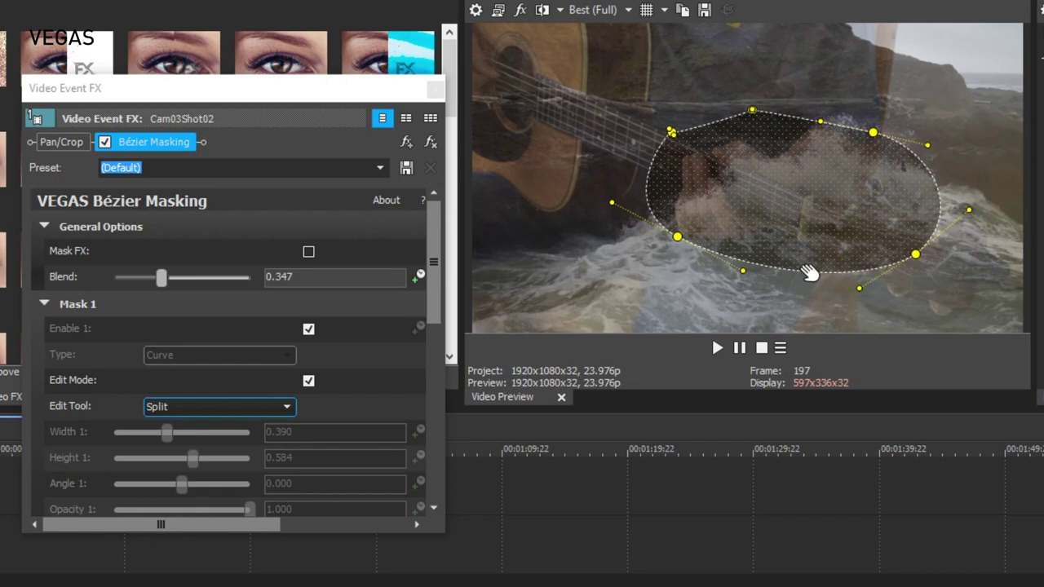
# With the Delete edit tool, remove the extra control point along the top
pyautogui.click(287, 407)
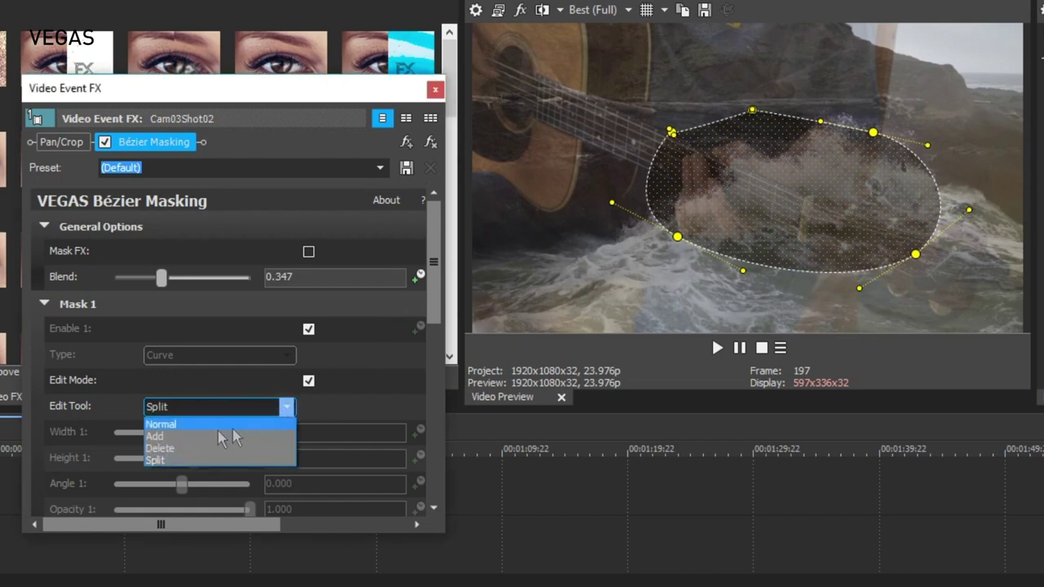
pyautogui.click(175, 448)
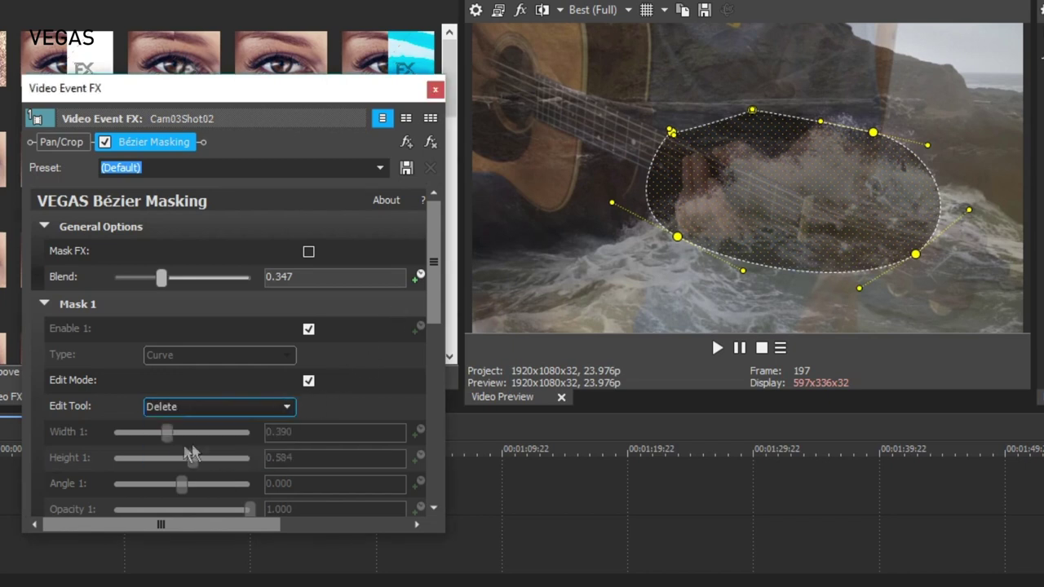
pyautogui.click(754, 114)
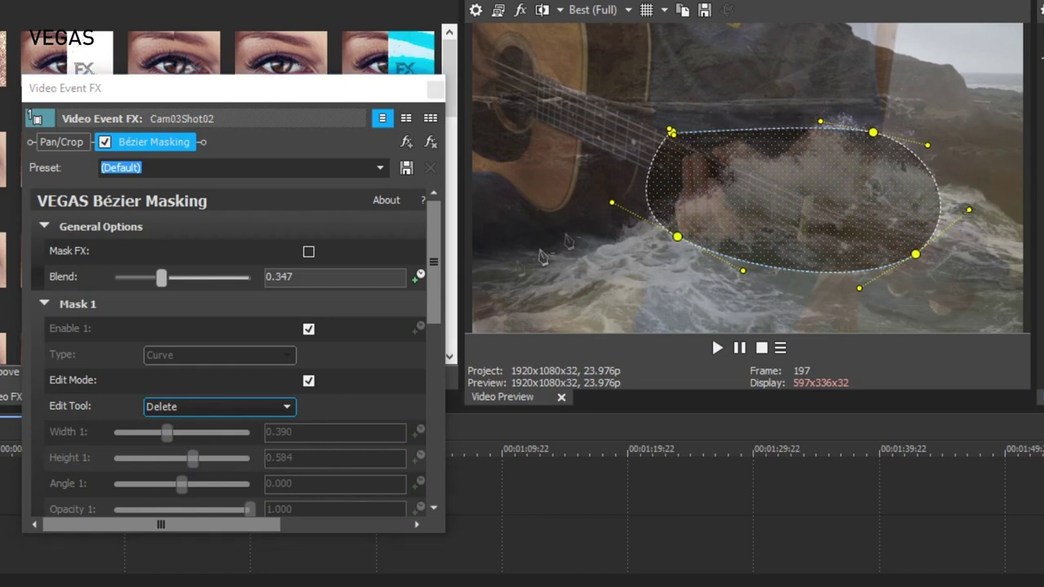
# Return to the Normal tool, set Blend to 0.000, and turn Edit Mode off
pyautogui.click(287, 414)
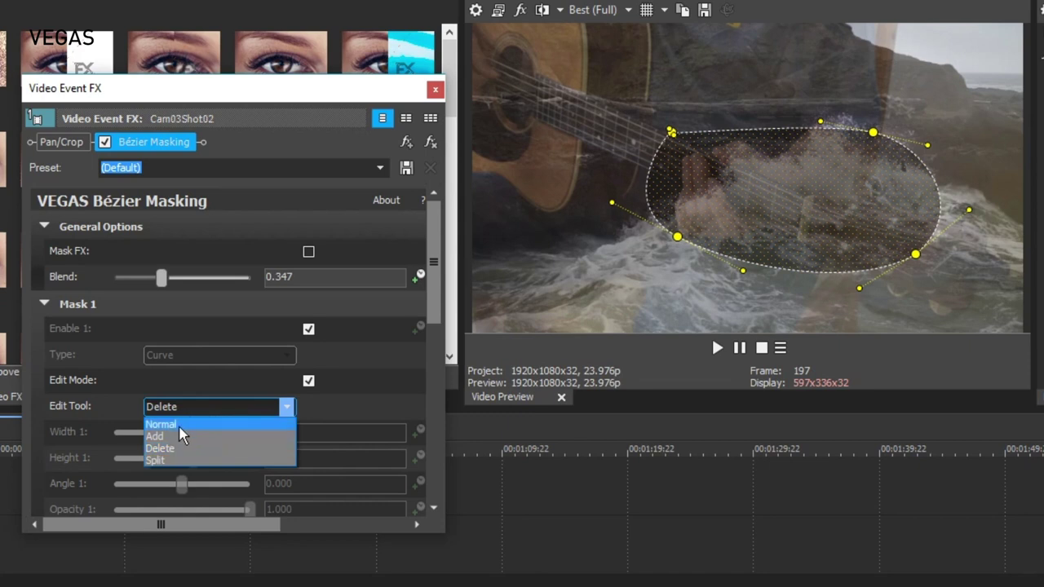
pyautogui.click(182, 424)
pyautogui.moveTo(163, 278); pyautogui.dragTo(63, 278)
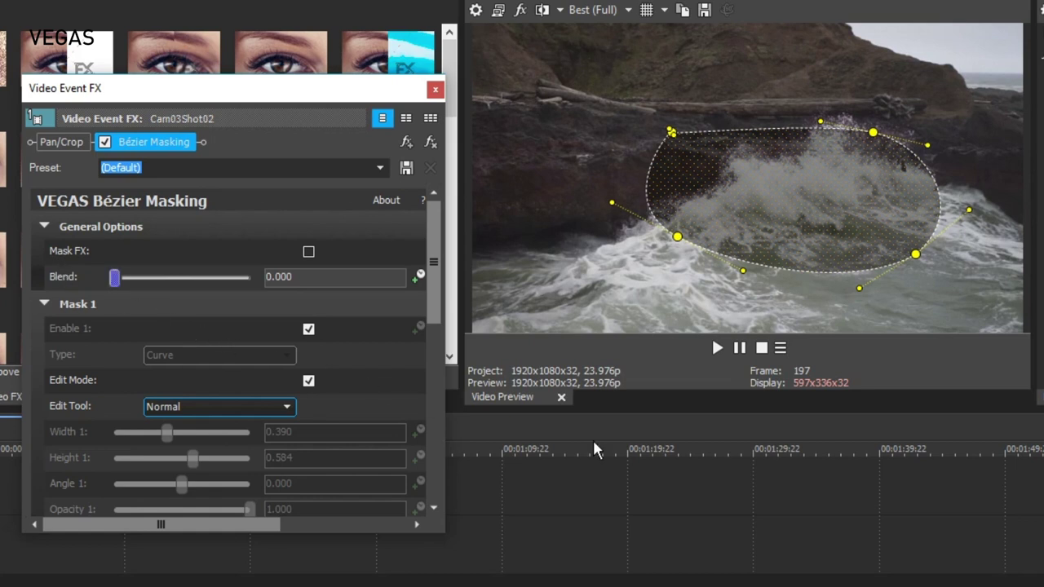
pyautogui.click(310, 382)
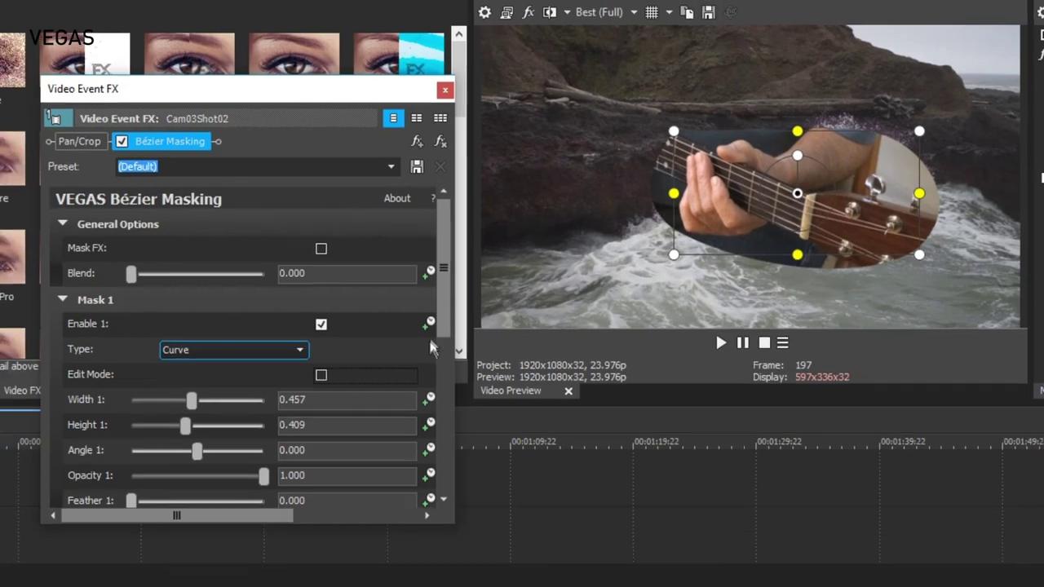
# Apply VEGAS Pixelate to Cam03Shot02 with horizontal and vertical pixelization both at 0.925
pyautogui.moveTo(210, 92); pyautogui.dragTo(424, 313)
pyautogui.moveTo(577, 248); pyautogui.dragTo(447, 338)
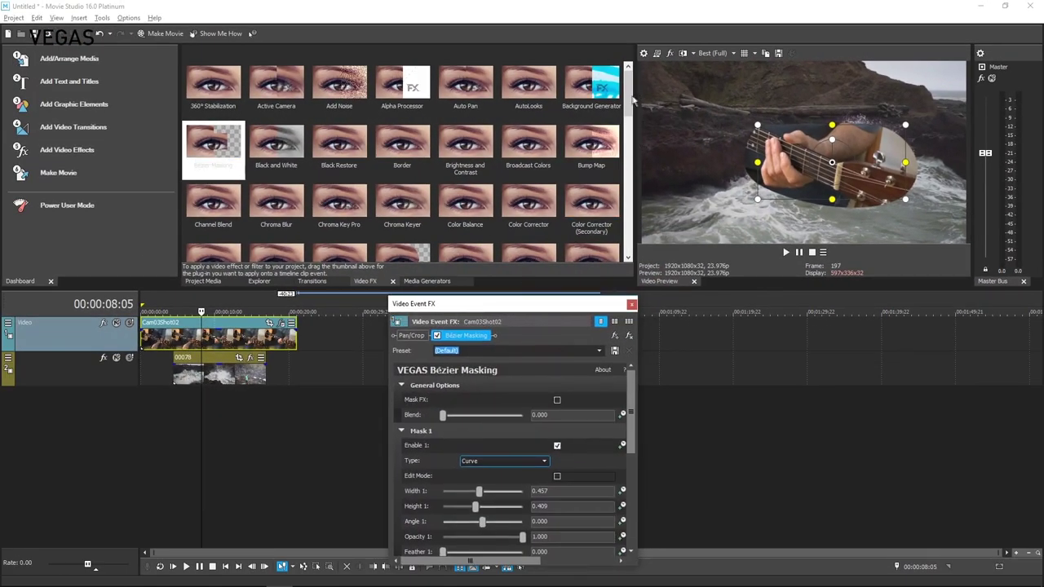
pyautogui.scroll(-5, 571, 218)
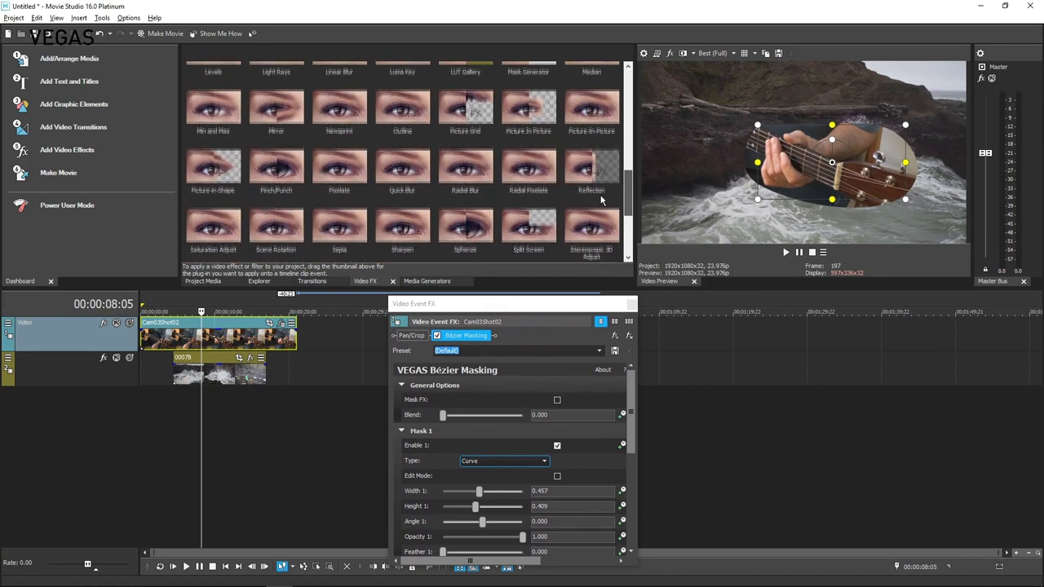
pyautogui.scroll(1, 601, 197)
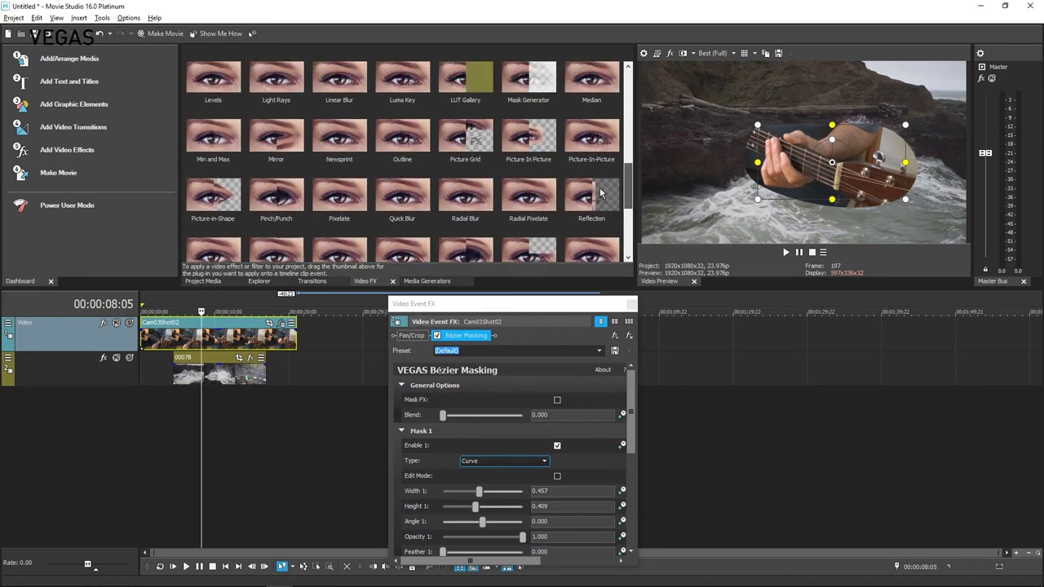
pyautogui.moveTo(339, 203); pyautogui.dragTo(529, 387)
pyautogui.moveTo(465, 399)
pyautogui.mouseDown()
pyautogui.moveTo(539, 400)
pyautogui.moveTo(555, 382)
pyautogui.moveTo(540, 385)
pyautogui.moveTo(540, 402)
pyautogui.mouseUp()
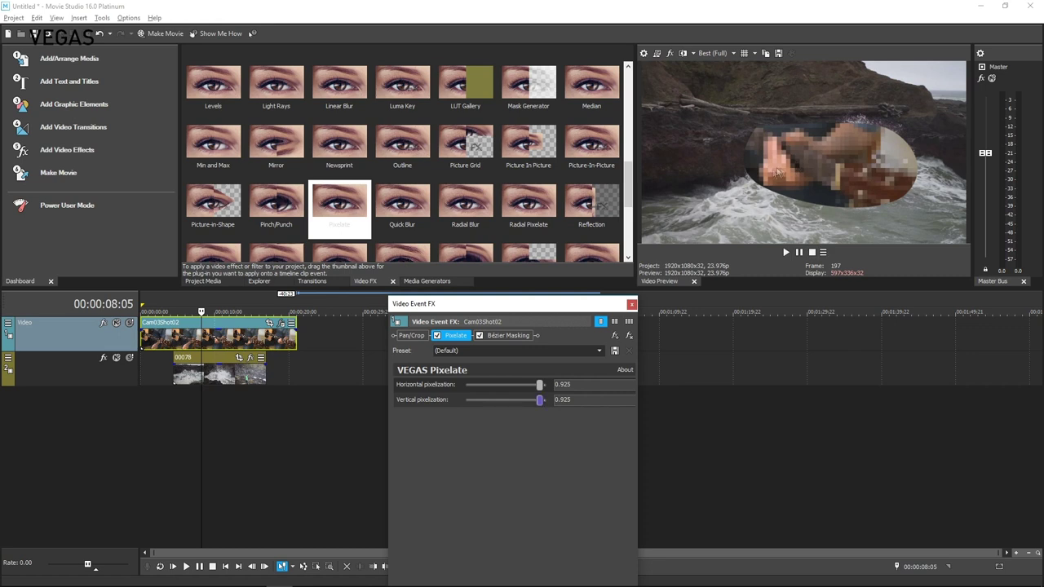
# Enable Mask FX in Bézier Masking so pixelation stays inside the mask, then close Video Event FX
pyautogui.click(507, 336)
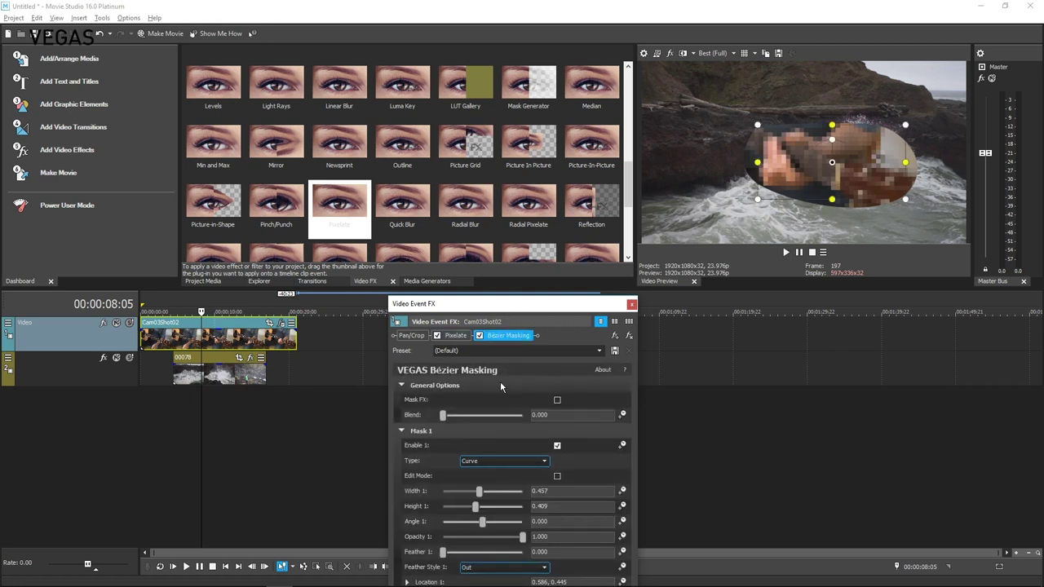
pyautogui.click(557, 401)
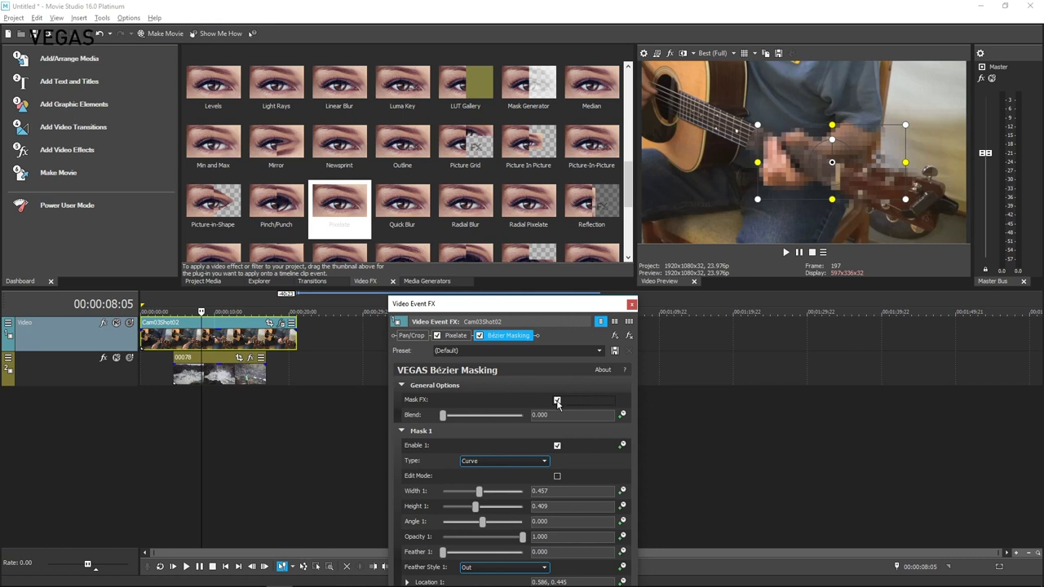
pyautogui.click(632, 304)
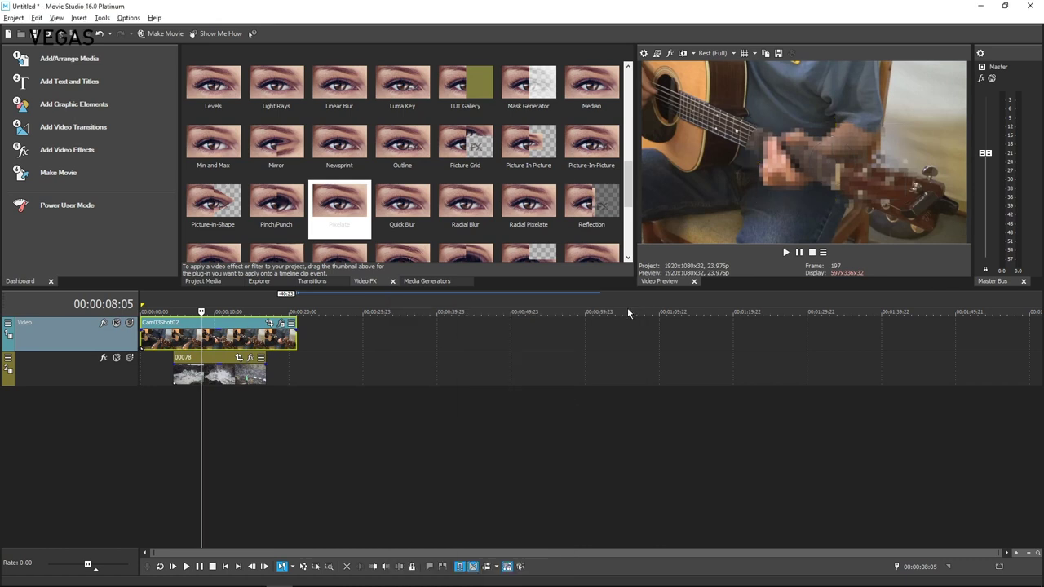